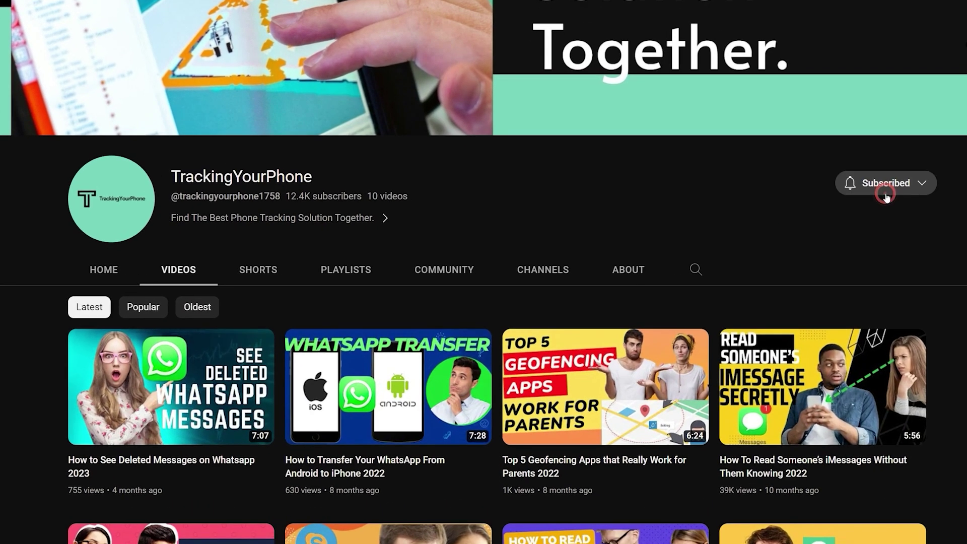
Set the TrackingYourPhone channel's notifications to All new videos
left_click(886, 190)
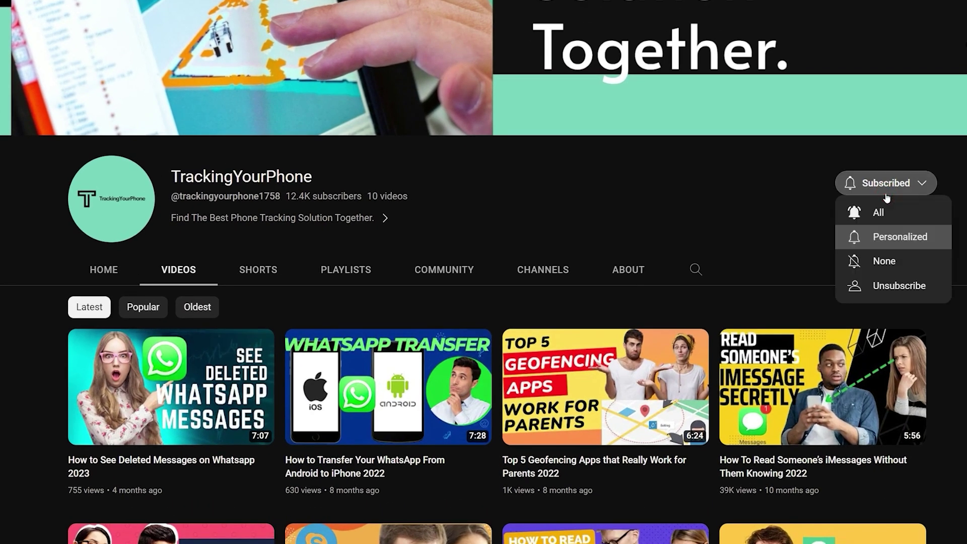
left_click(906, 212)
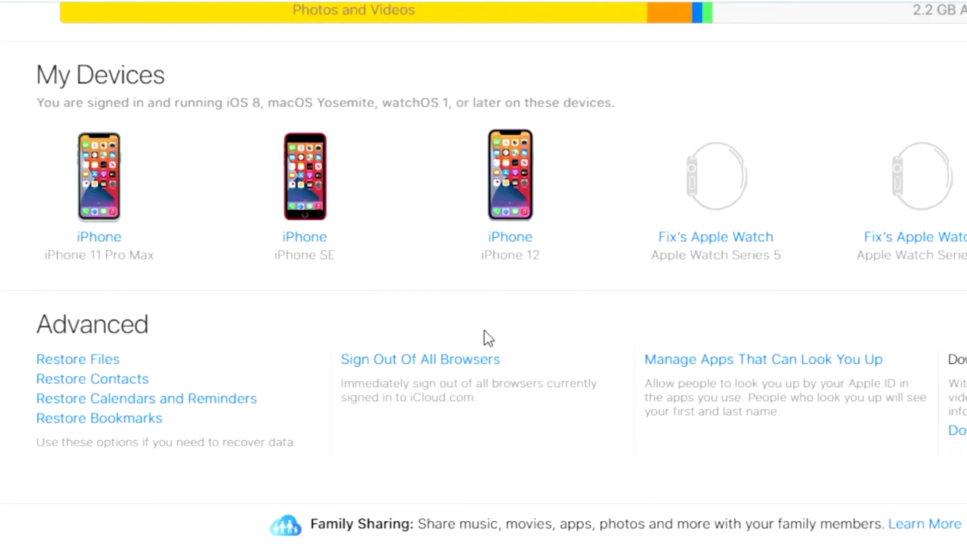
Restore contacts from the 'Yesterday at 05:59 AM' archive and confirm replacing current contacts
left_click(60, 378)
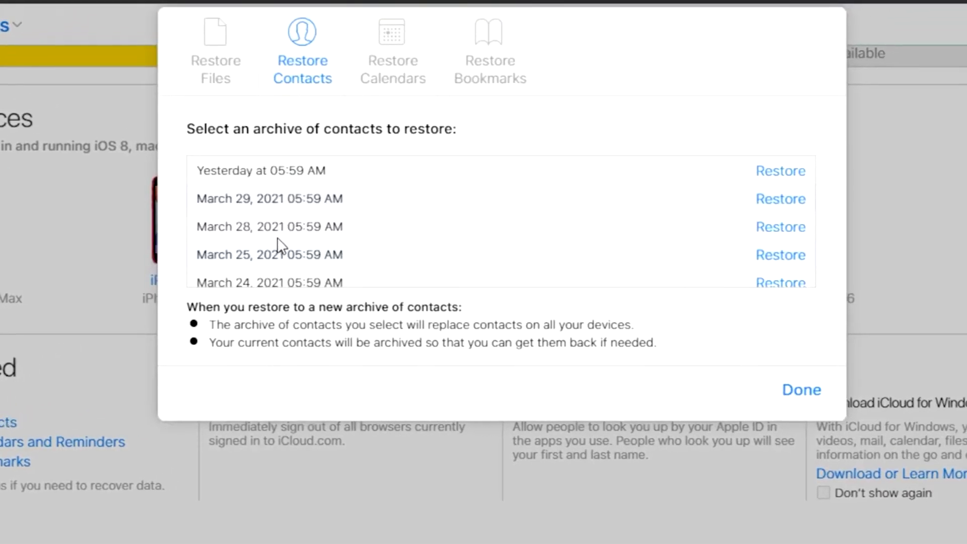
scroll(279, 243, "down", 1)
scroll(278, 273, "up", 1)
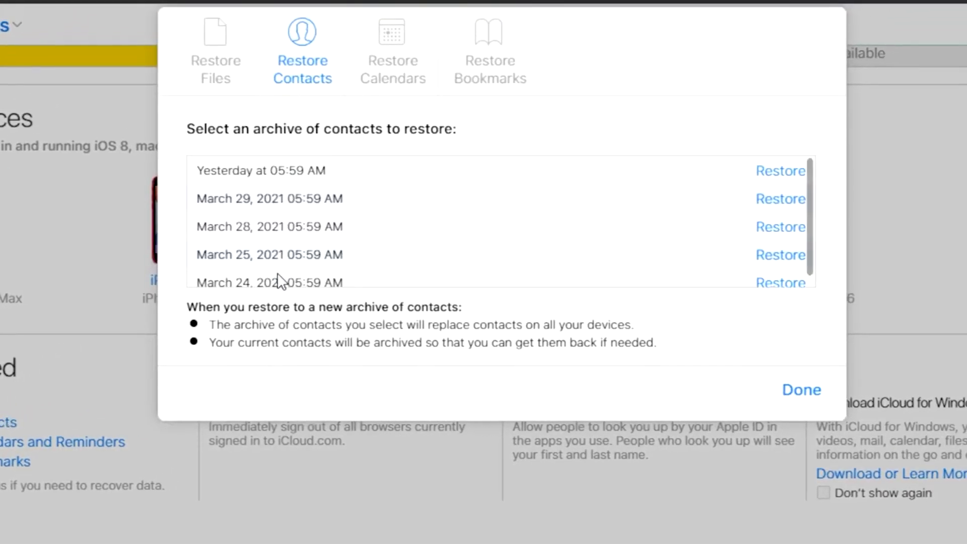
left_click(781, 171)
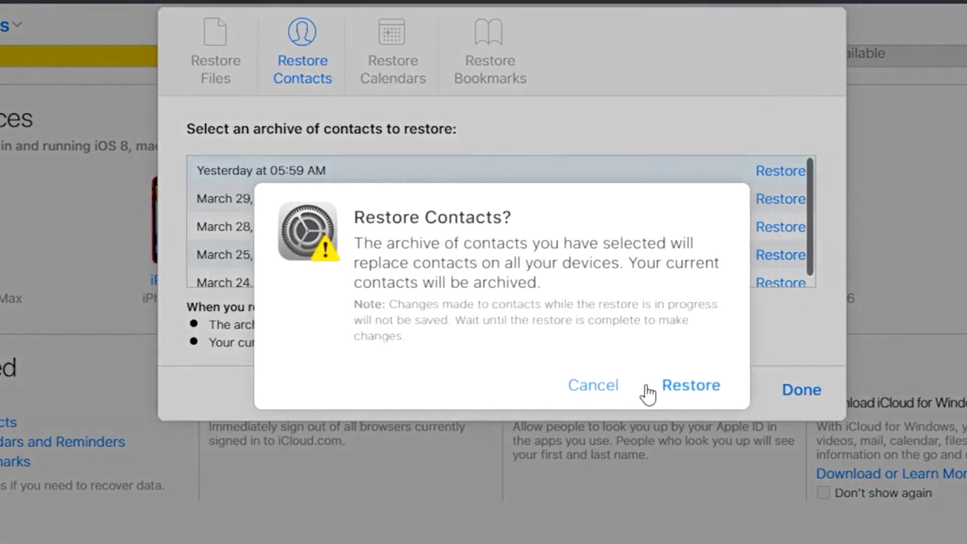
left_click(691, 386)
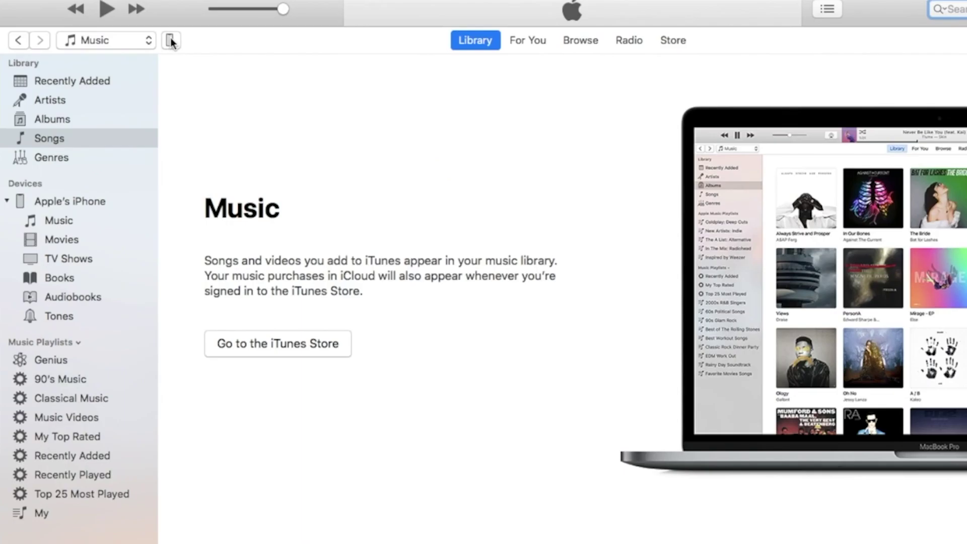
Show the connected iPhone's summary page in iTunes
left_click(171, 41)
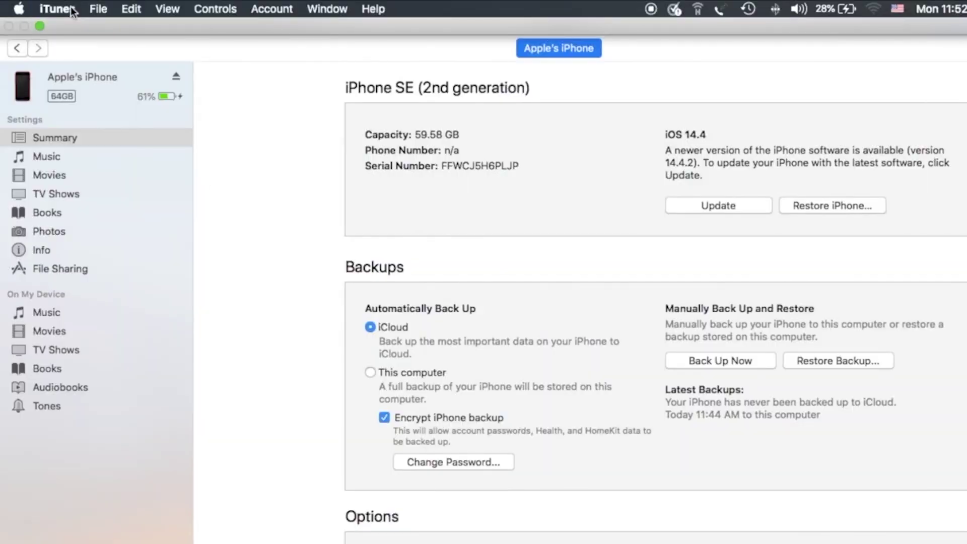
Bring up Preferences and the list of saved device backups
left_click(71, 6)
left_click(76, 47)
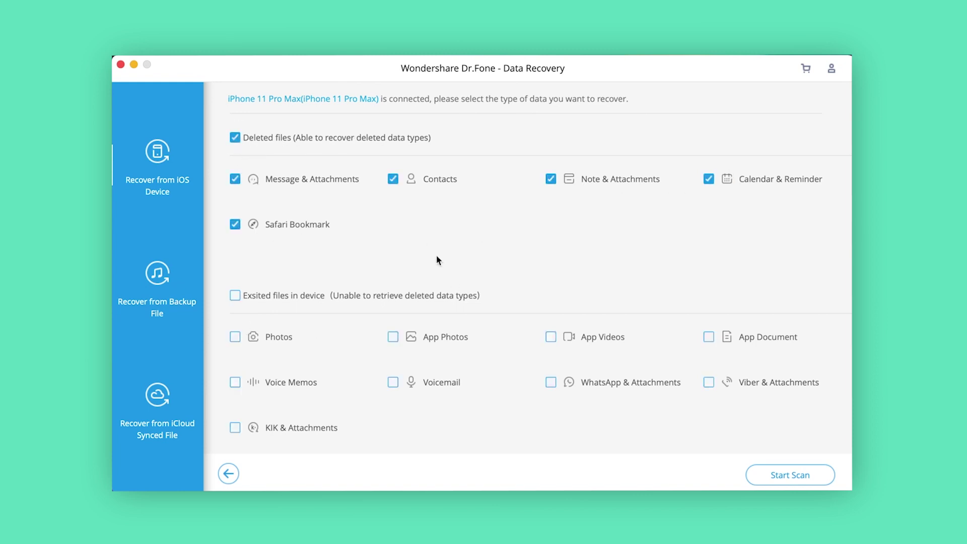
Start the Deleted files scan of the iPhone 11 Pro Max
left_click(772, 474)
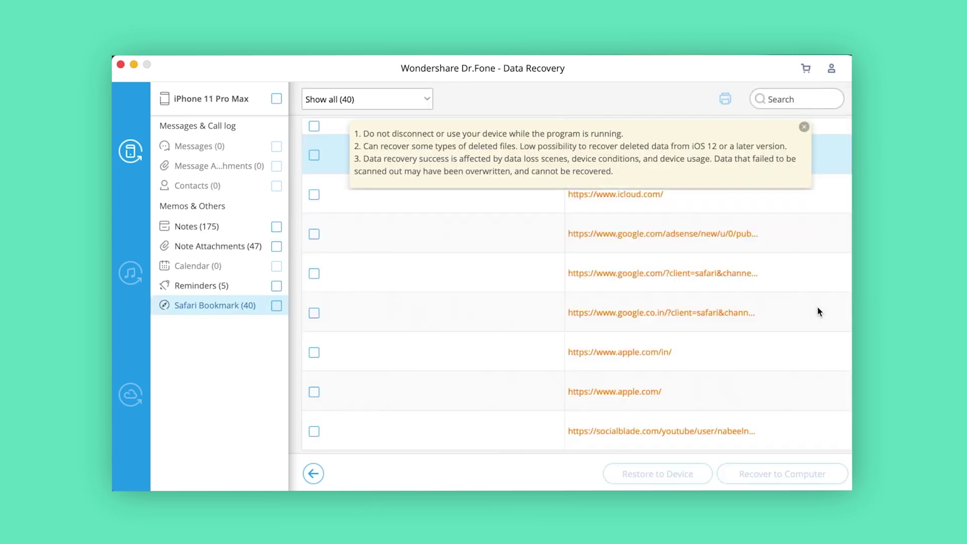
Dismiss the scan notice and recover the checked items to the Desktop, 87 files
left_click(803, 127)
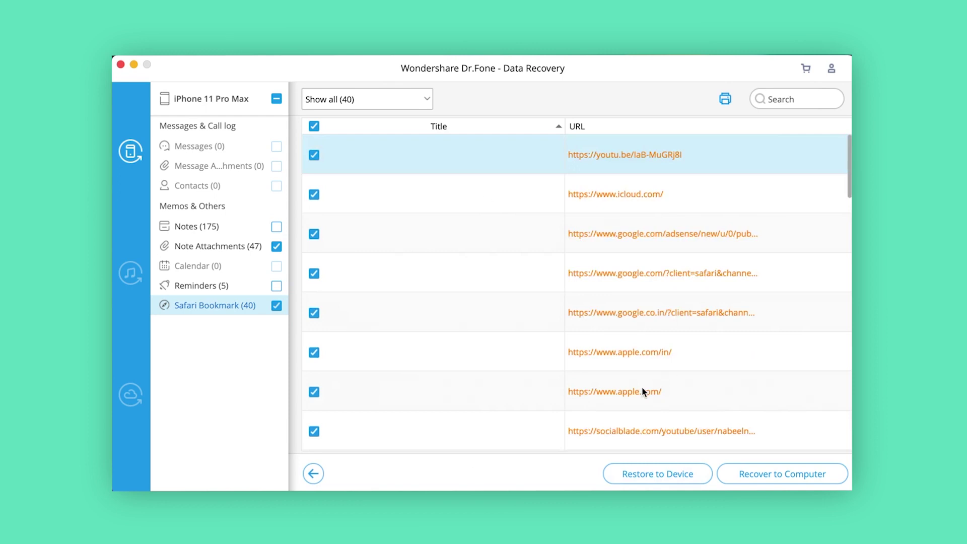
left_click(757, 471)
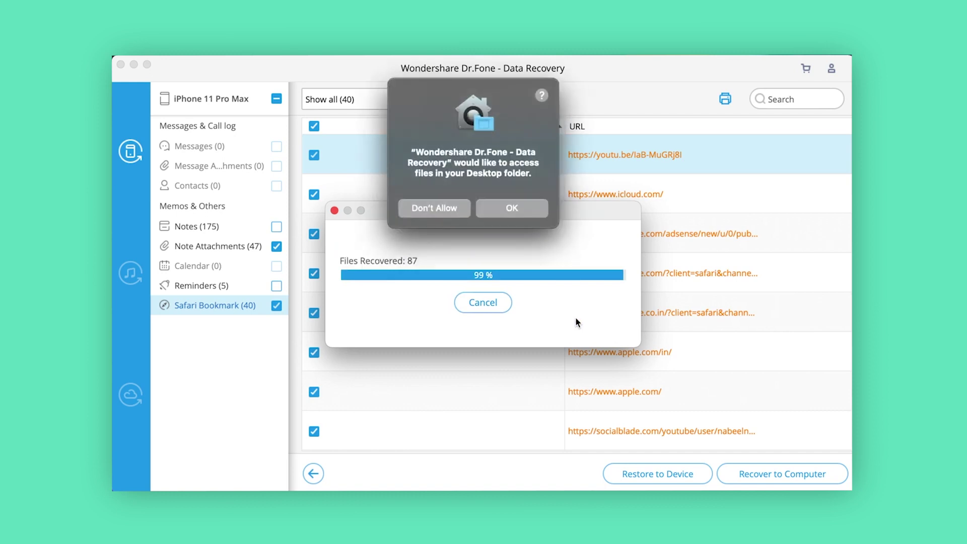
left_click(522, 207)
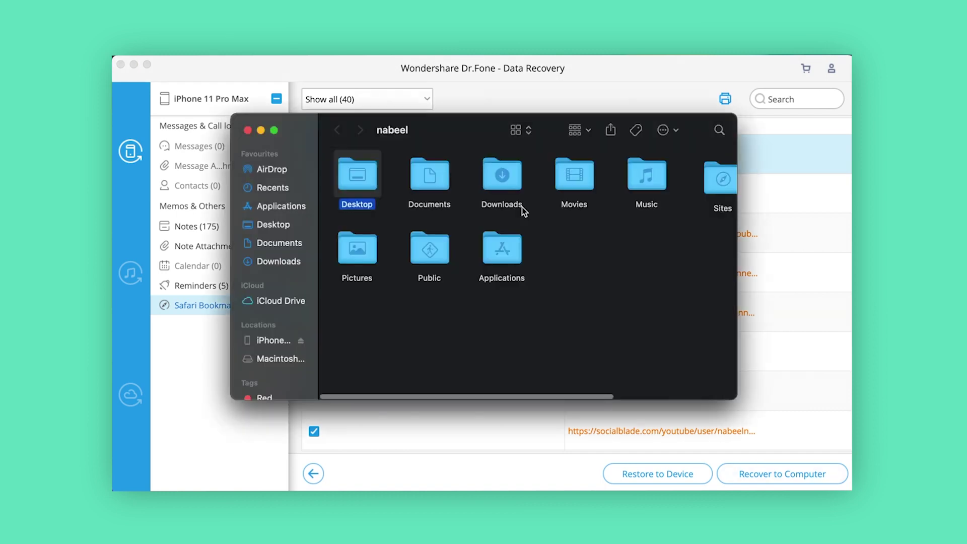
left_click(246, 129)
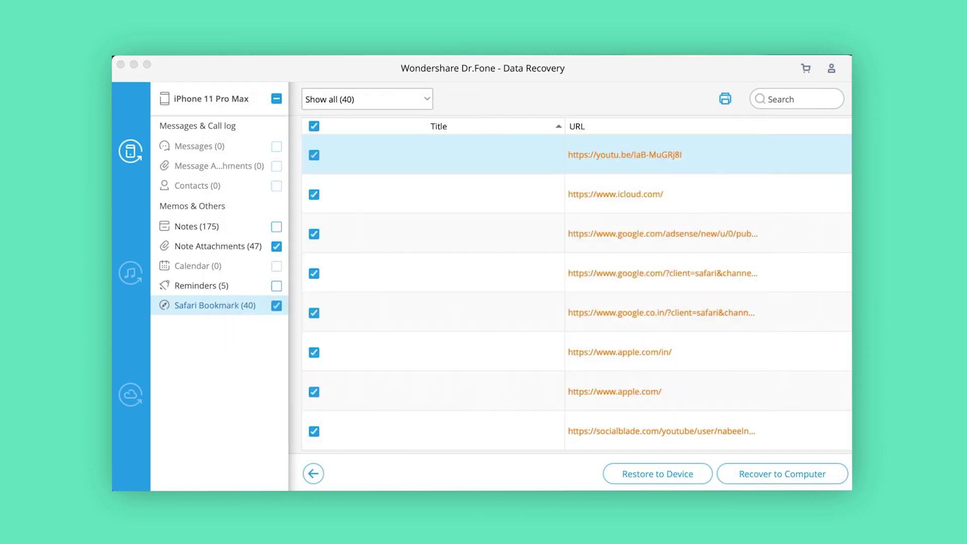